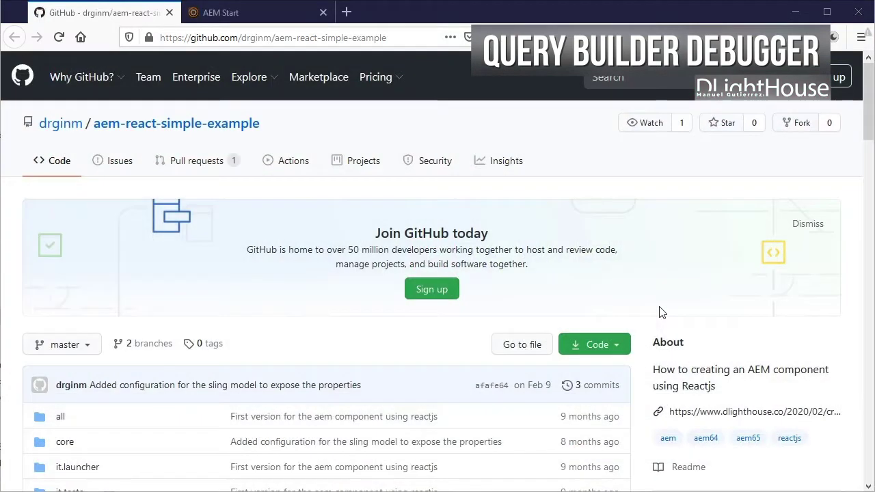
Step: Enter the aem-react-simple-example folder and run mvn clean install with autoInstallPackage and adobe-public profiles
left_click(618, 345)
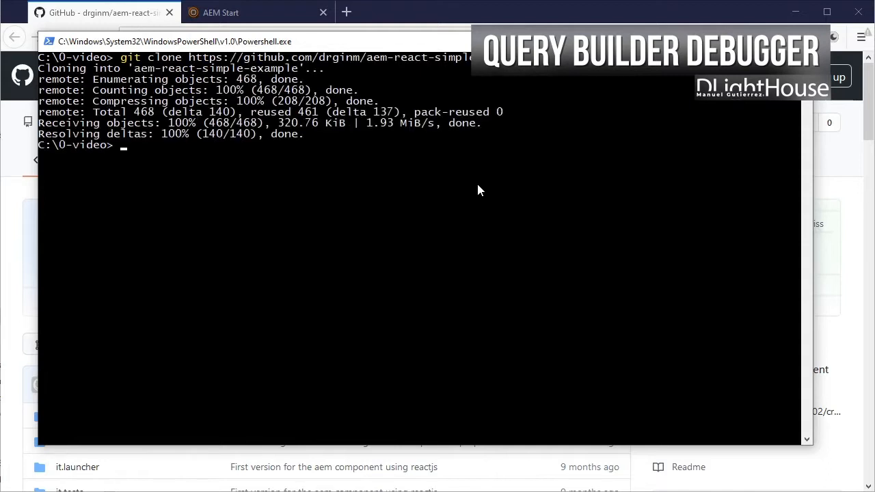
type("cd aem")
key("Tab")
key("Return")
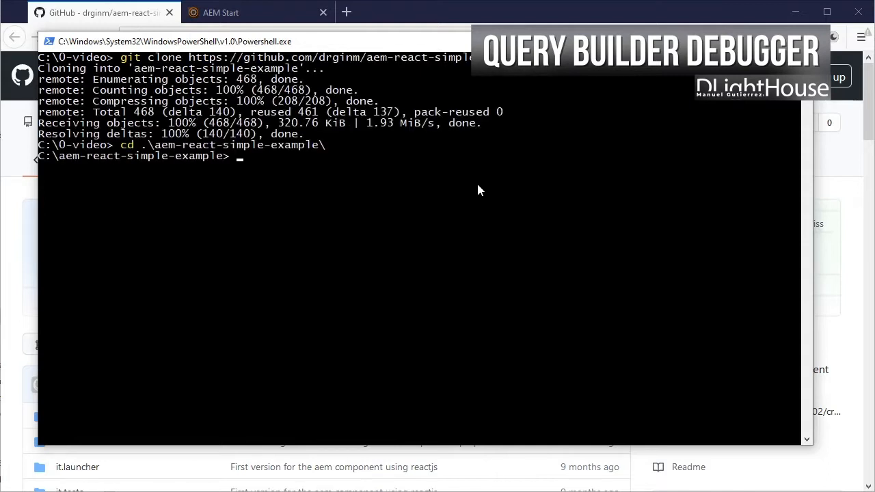
type("mvn clean install -PautoInstallPackage -Padobe-public")
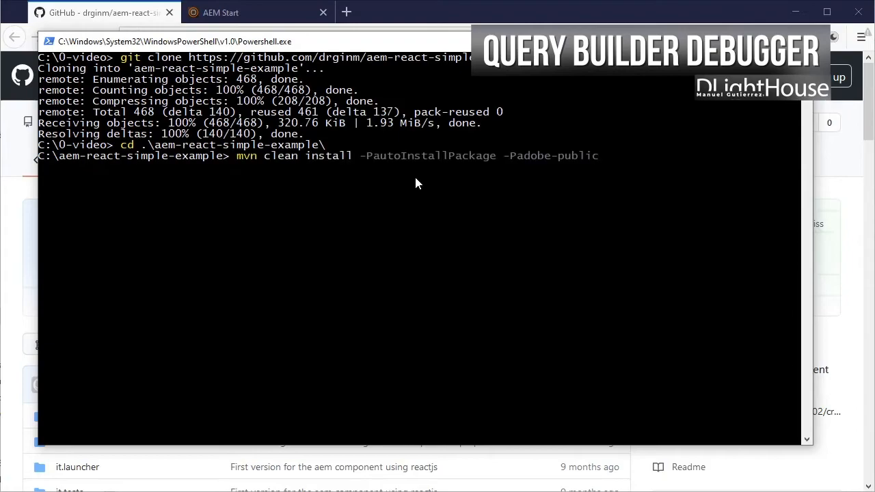
key("Return")
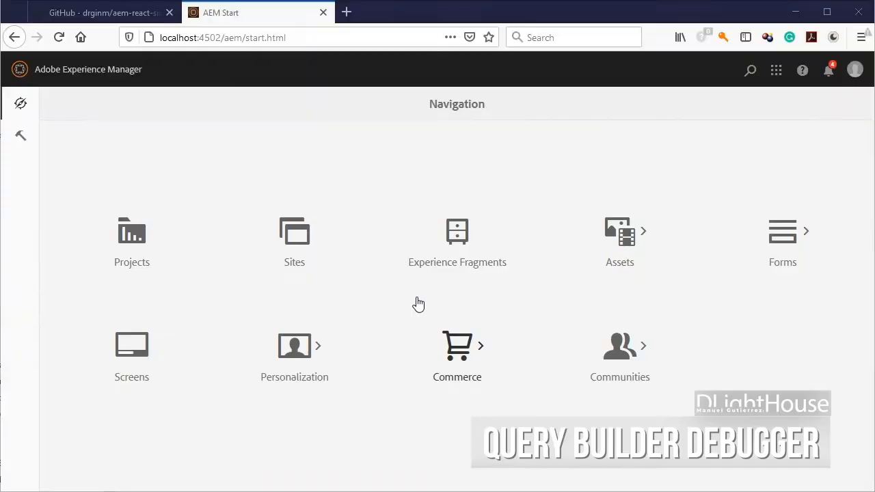
Step: Load localhost:4502 querydebug.html and write path, fulltext '*react*' and orderby=path predicates
left_click(226, 38)
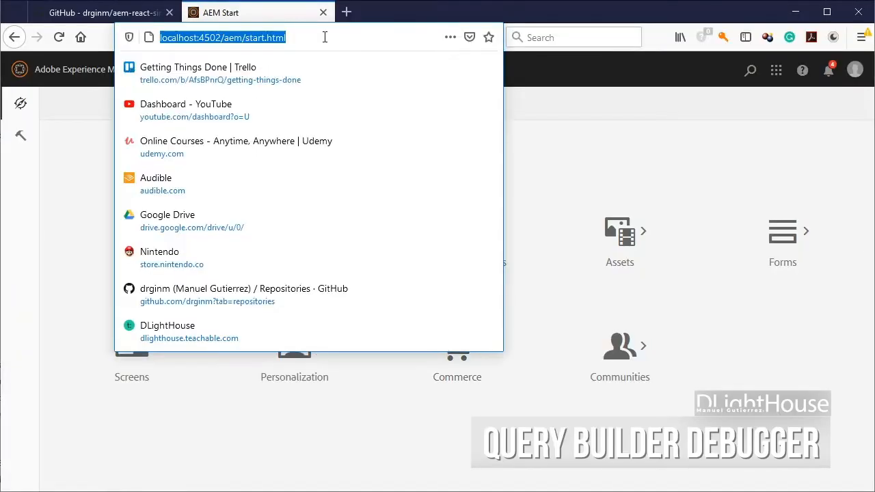
type("http://localhost:4502/libs/cq/search/content/querydebug.html")
key("Return")
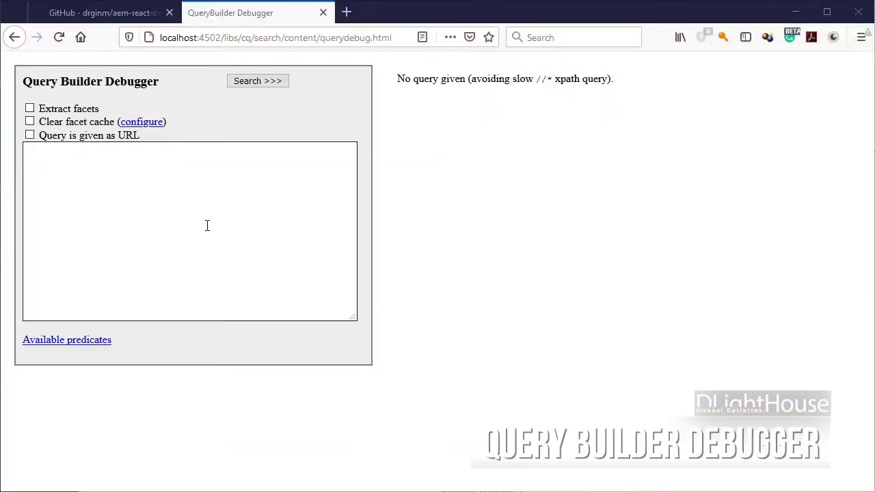
left_click(207, 225)
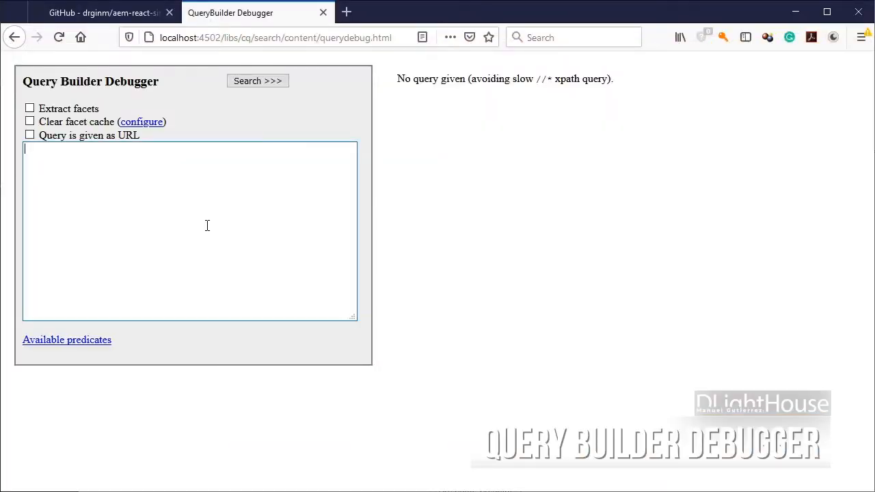
type("path=/content")
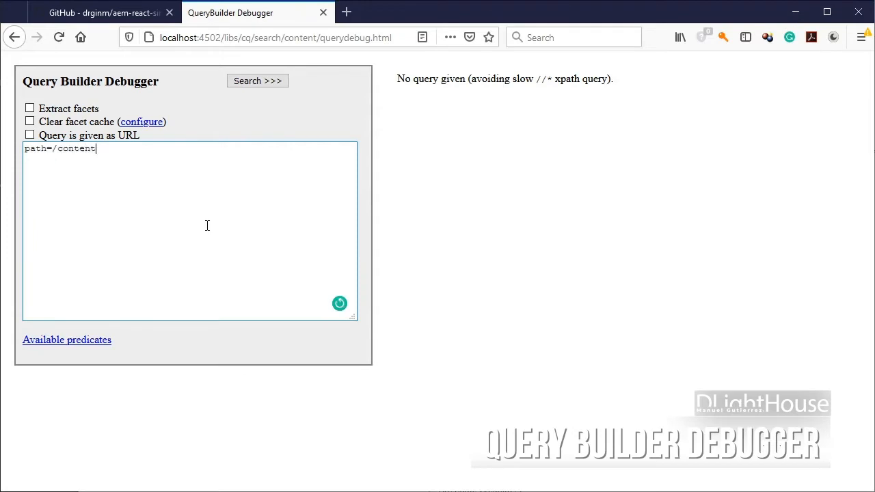
type("/react-simple-example")
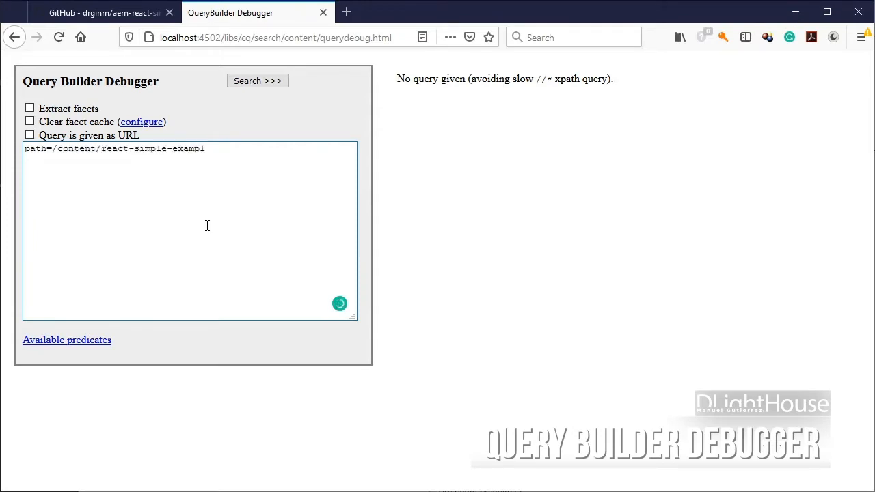
key("Return")
type("fulltext=")
type("*react*")
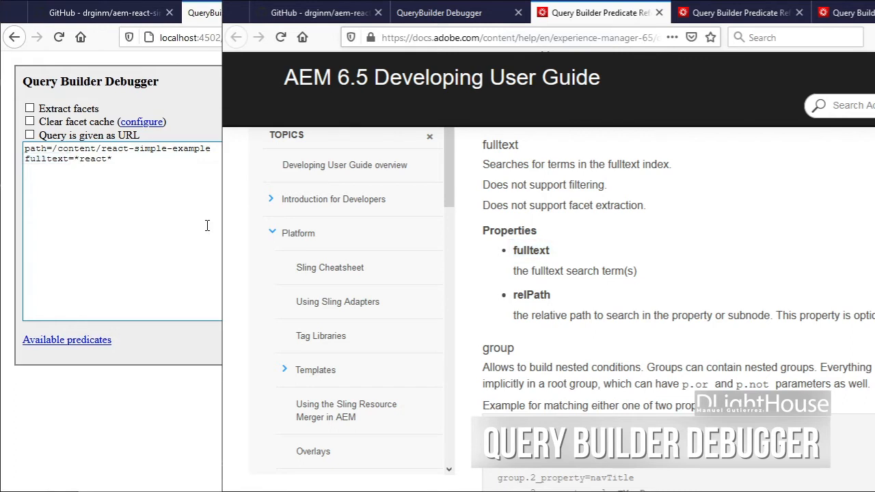
type("or")
type("derby=path")
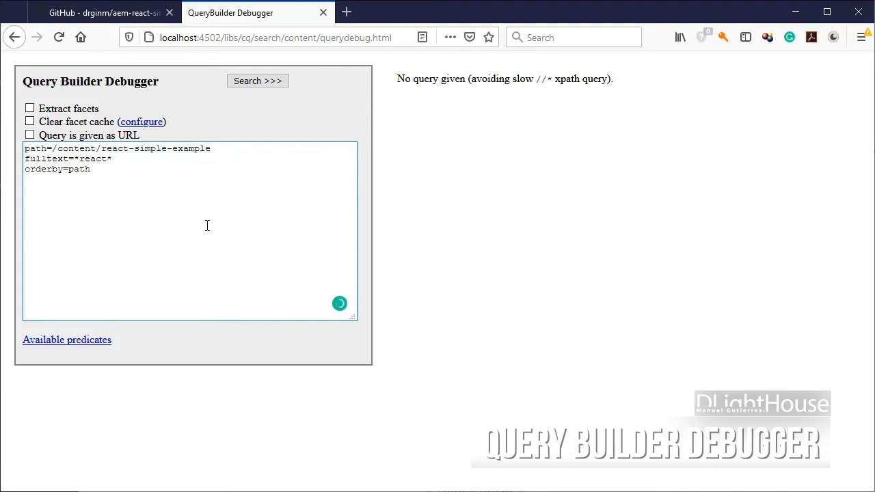
Step: Run the query for four jcr:content hits and inspect the home node's page and CRXDE properties
left_click(264, 84)
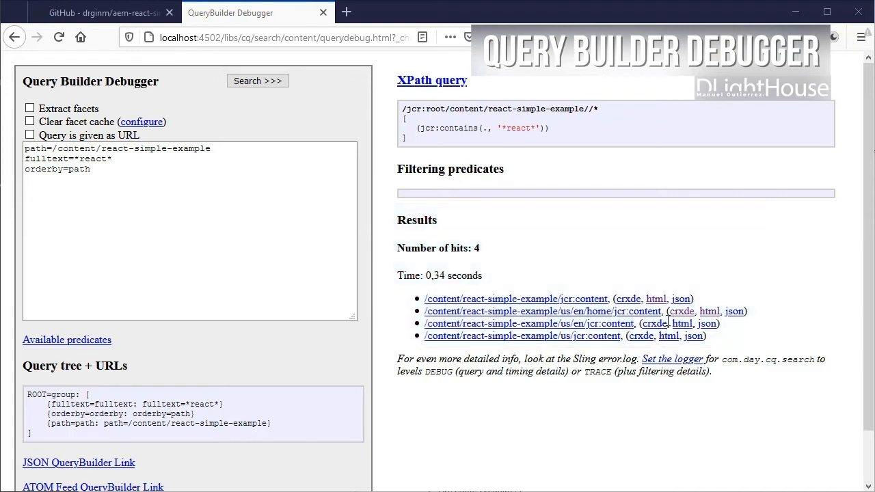
left_click(656, 299)
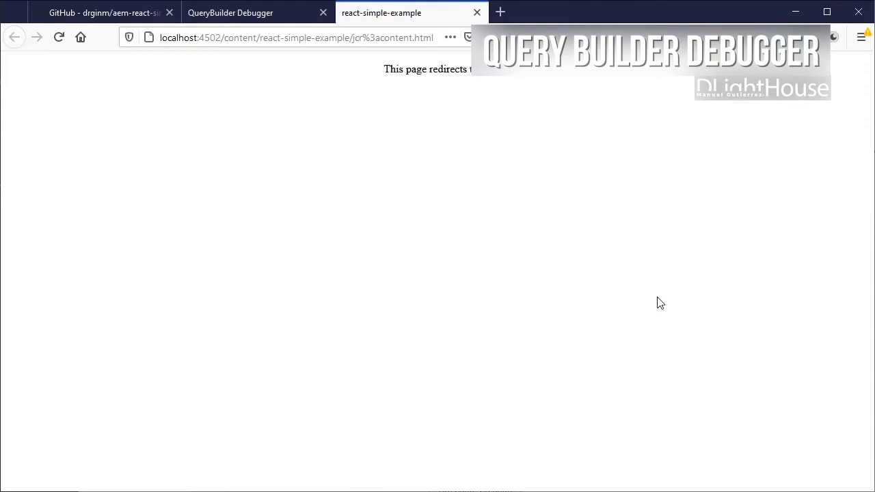
key("ctrl+w")
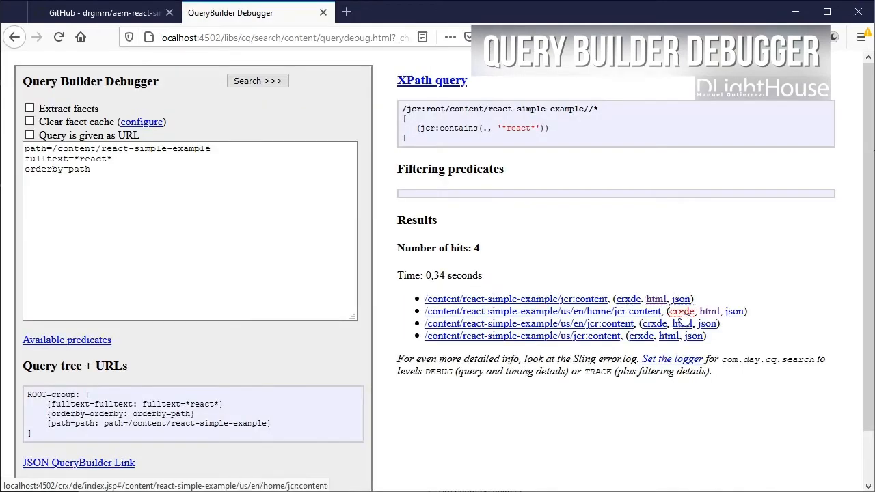
left_click(682, 311)
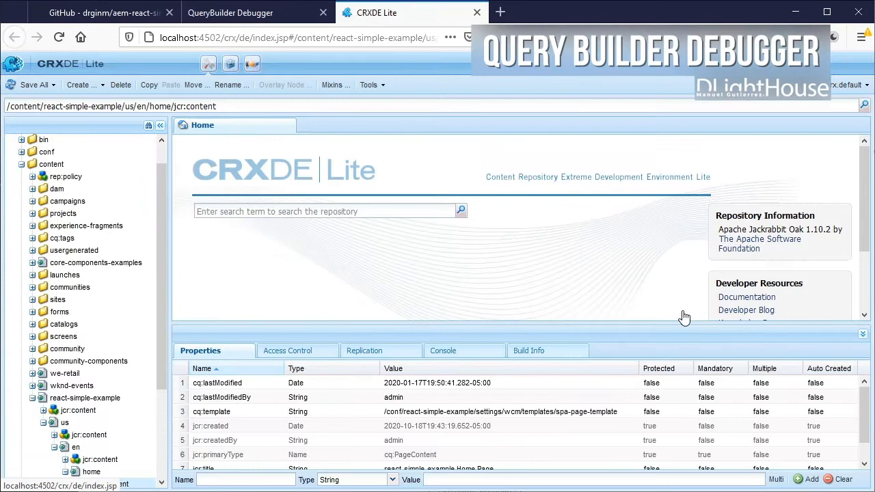
scroll(627, 413, "down", 1)
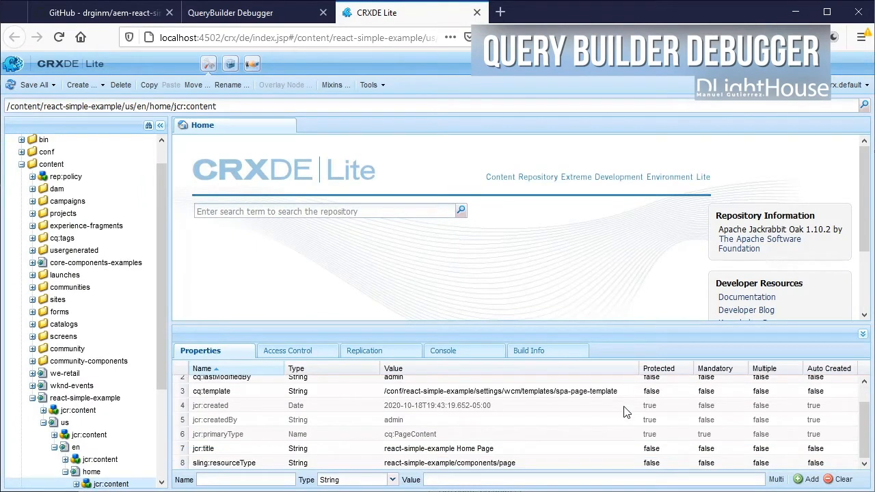
key("ctrl+w")
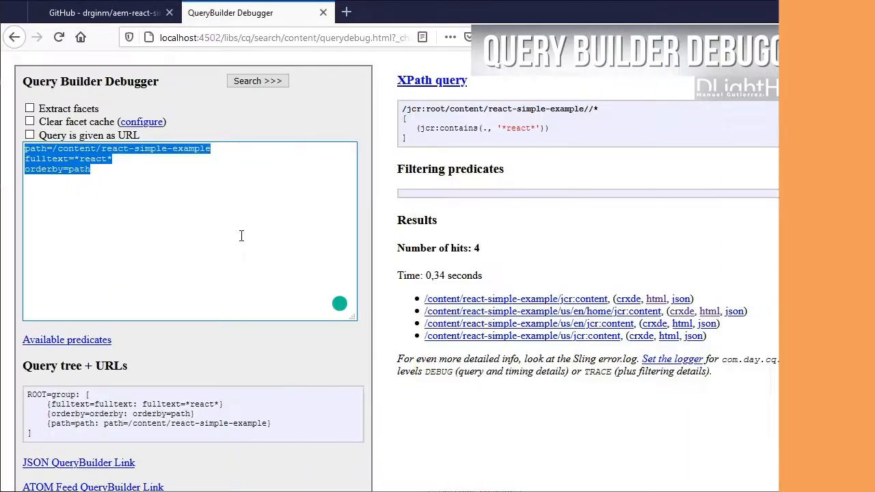
type("path=/content/react-simple-example")
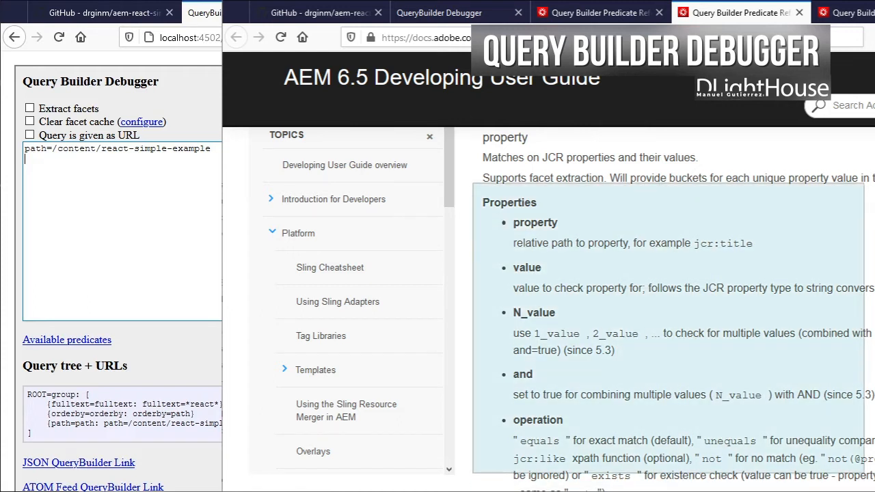
type("1_prop")
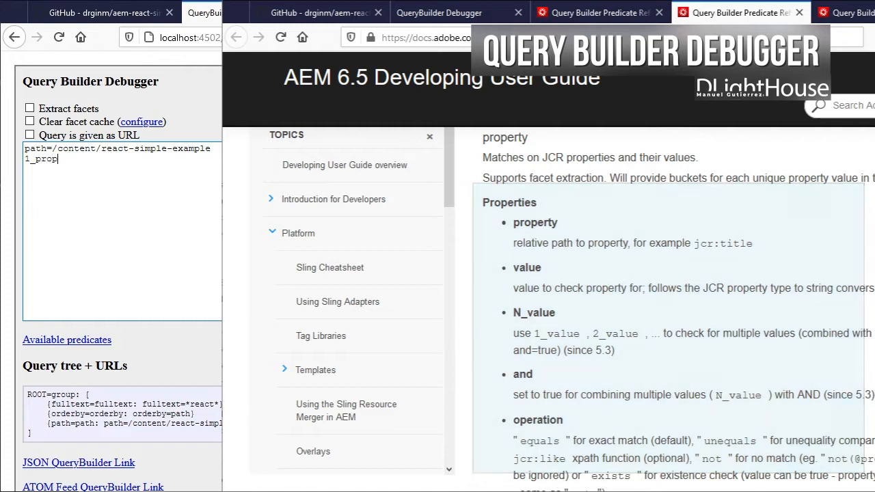
type("erty=sling:resourceType")
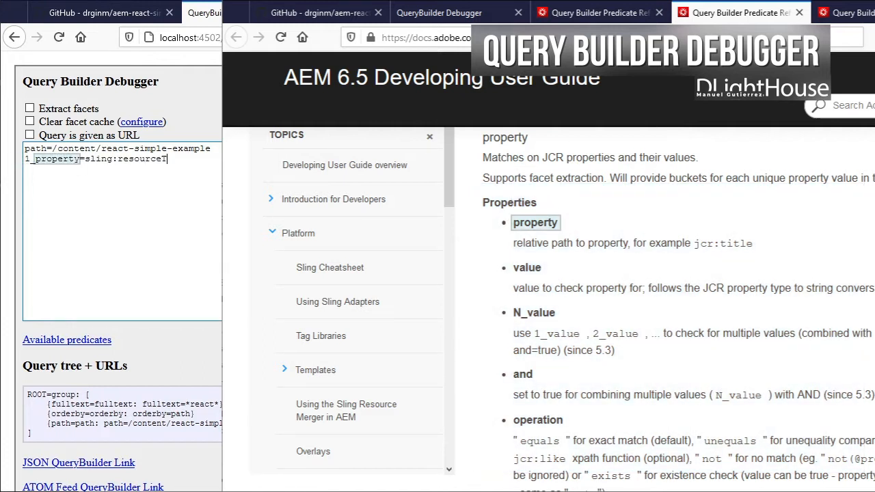
Step: Filter on sling:resourceType equals the basic-component type, ordered by path, returning one hit
key("Return")
type("1_property.value=")
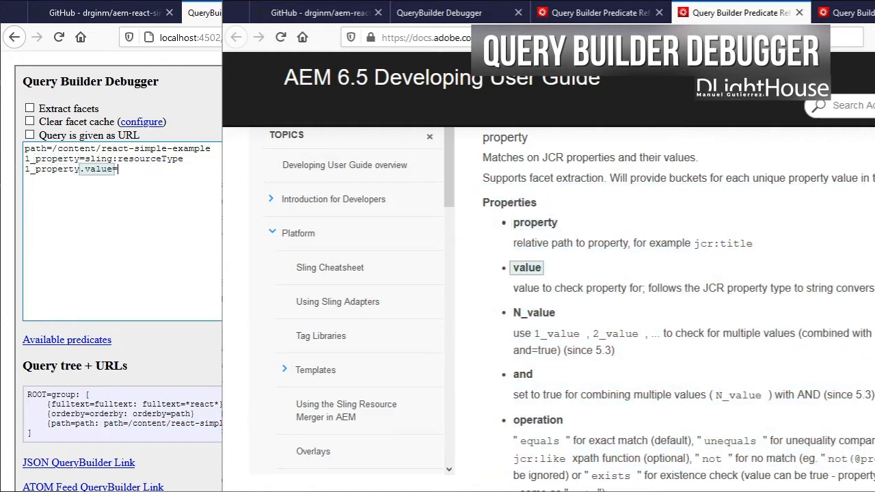
type("react-simple-e")
type("xample/components")
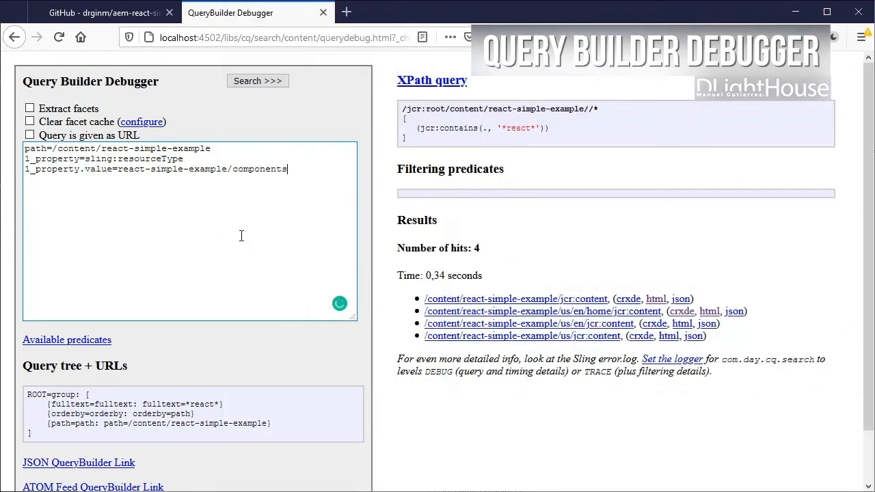
type("/basic-component")
key("Return")
type("1_prope")
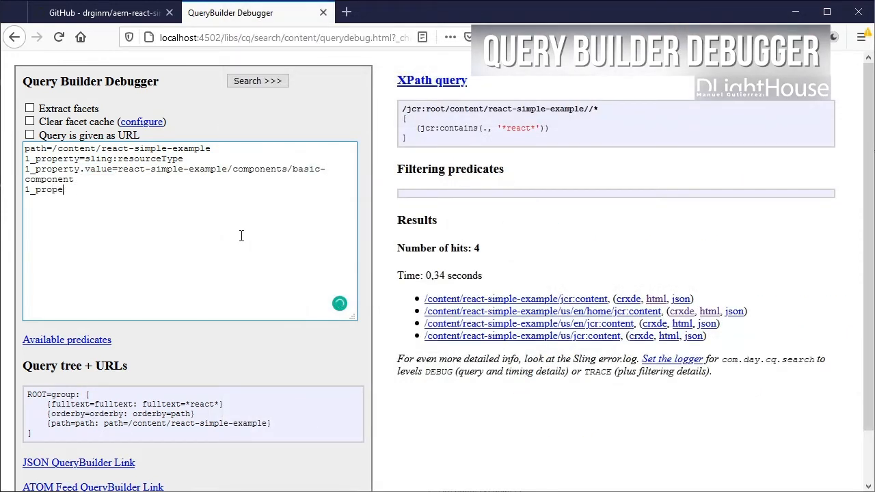
type("rty.operation=equals")
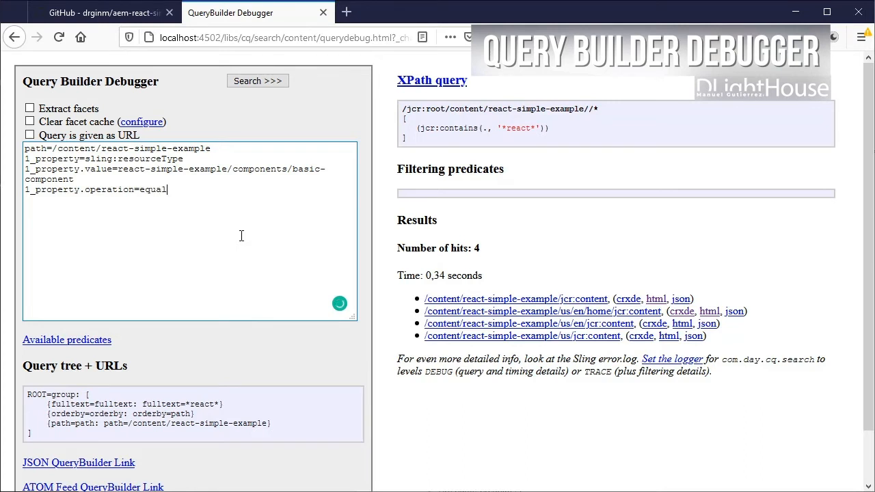
key("Return")
type("orderby=path")
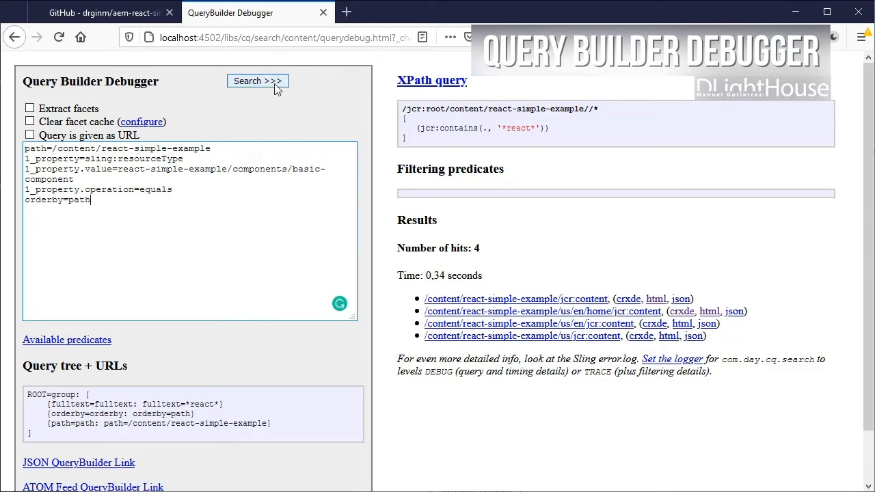
left_click(258, 80)
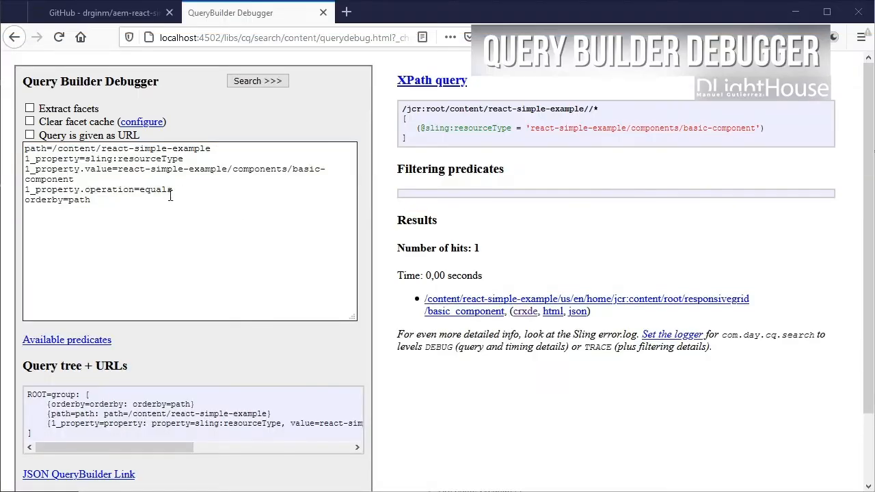
Step: Change the match to like on react-simple-example/components%, returning 12 component hits
left_click(157, 188)
double_click(158, 189)
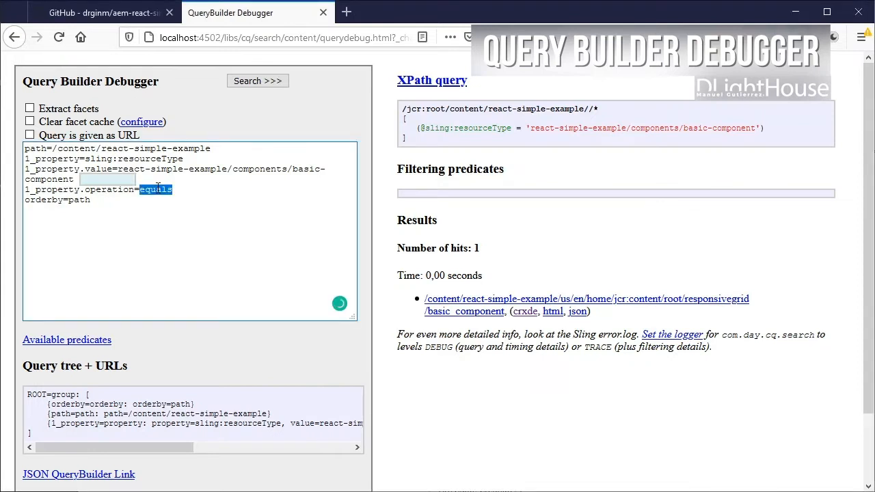
type("like")
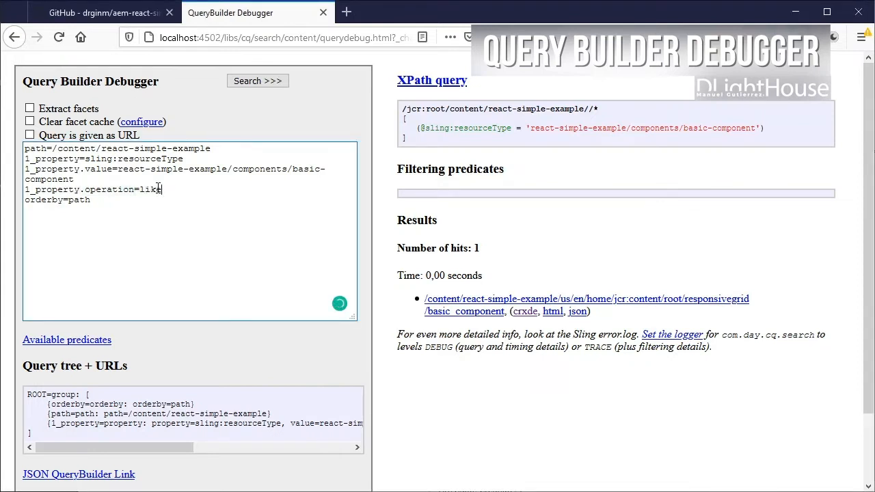
double_click(302, 169)
key("BackSpace")
type("%")
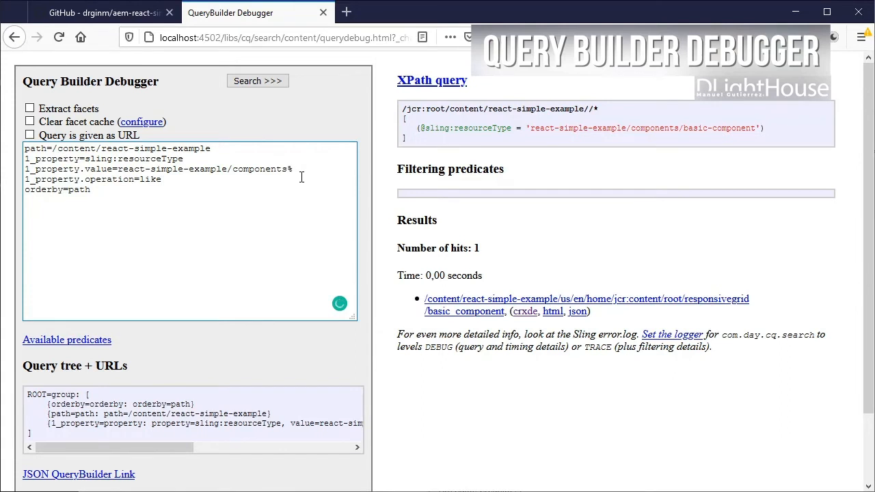
left_click(270, 83)
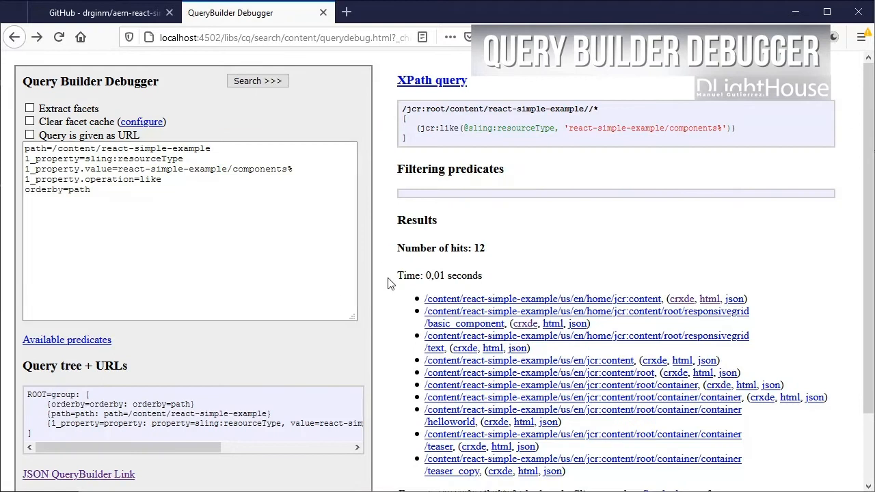
scroll(389, 284, "down", 3)
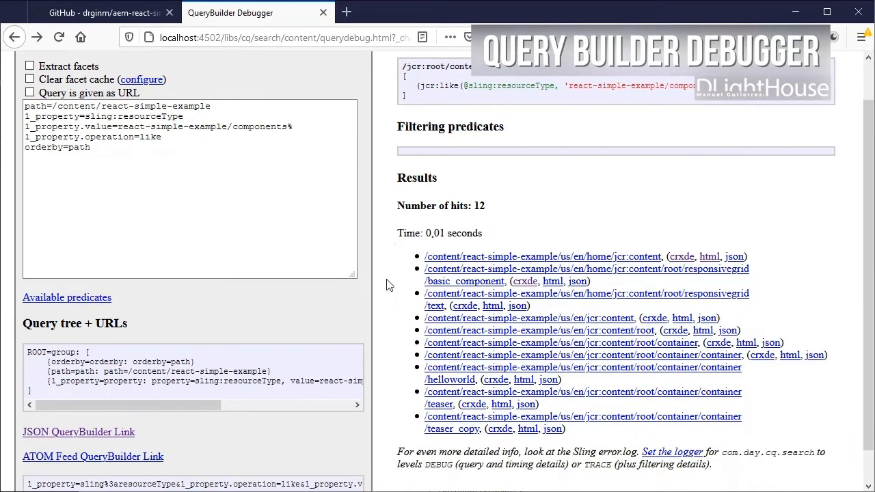
scroll(388, 284, "down", 2)
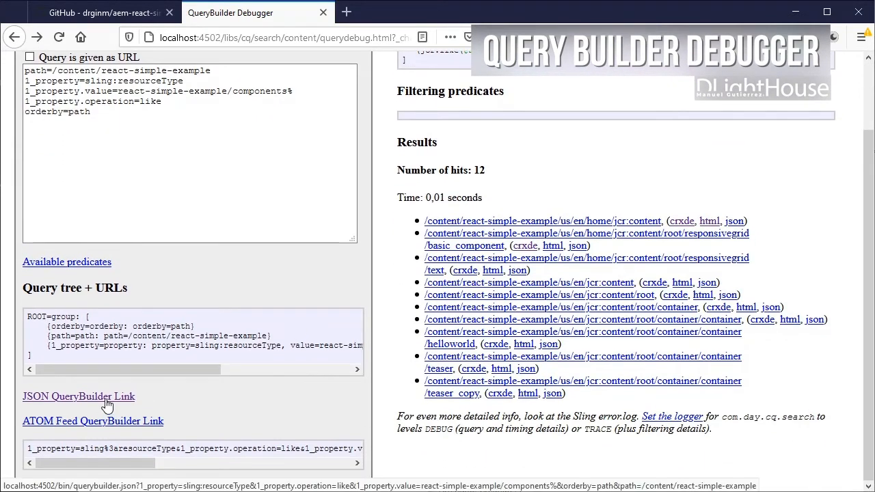
Step: Compare the default JSON output, add p.hits=full and view the full-property JSON results
middle_click(78, 396)
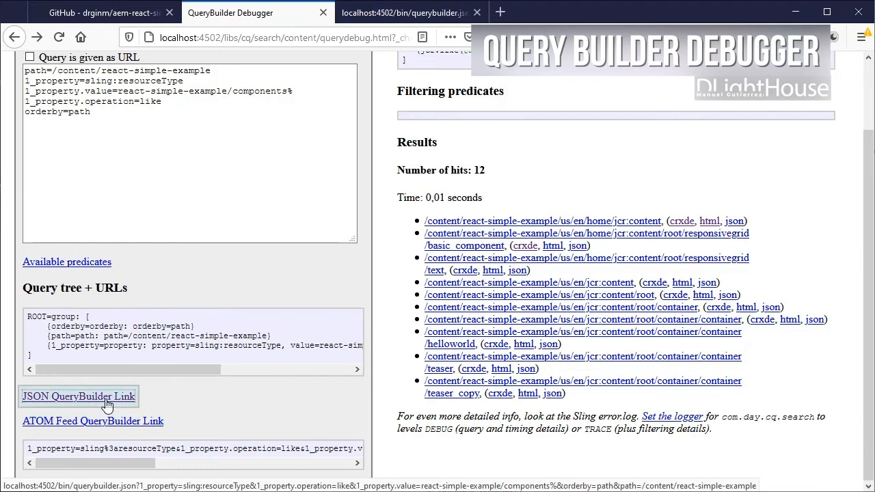
key("ctrl+Tab")
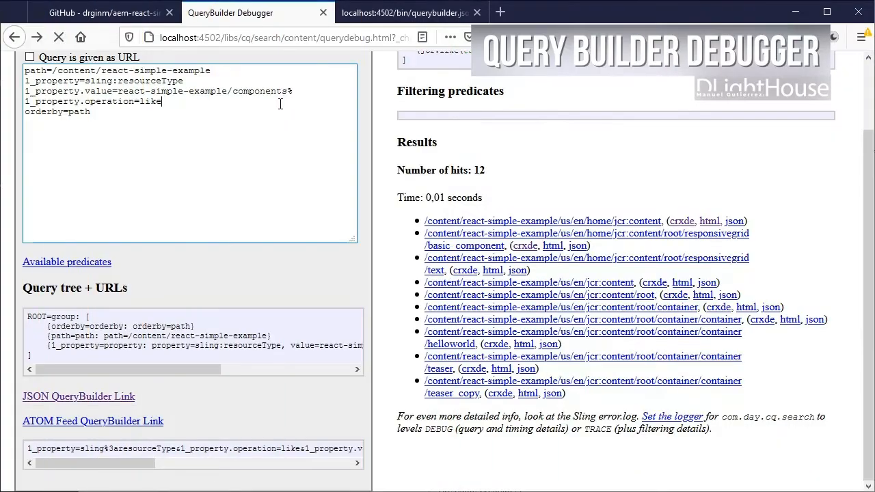
key("Return")
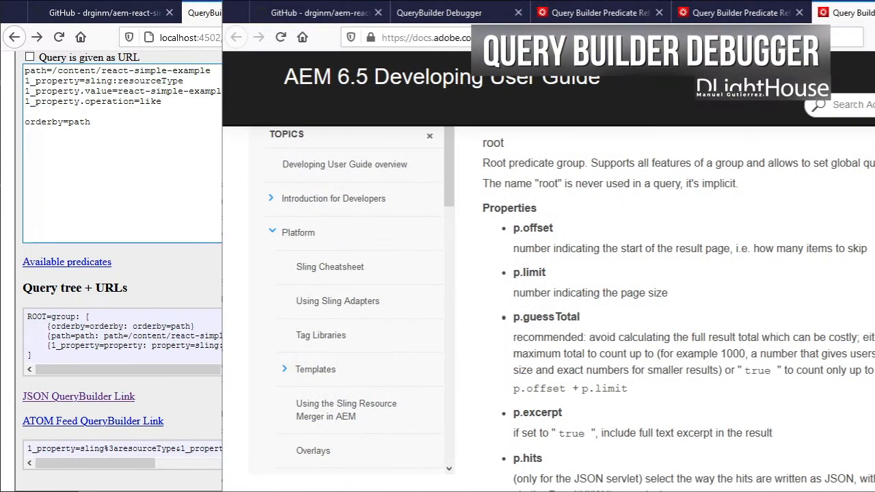
type("p.hits=full")
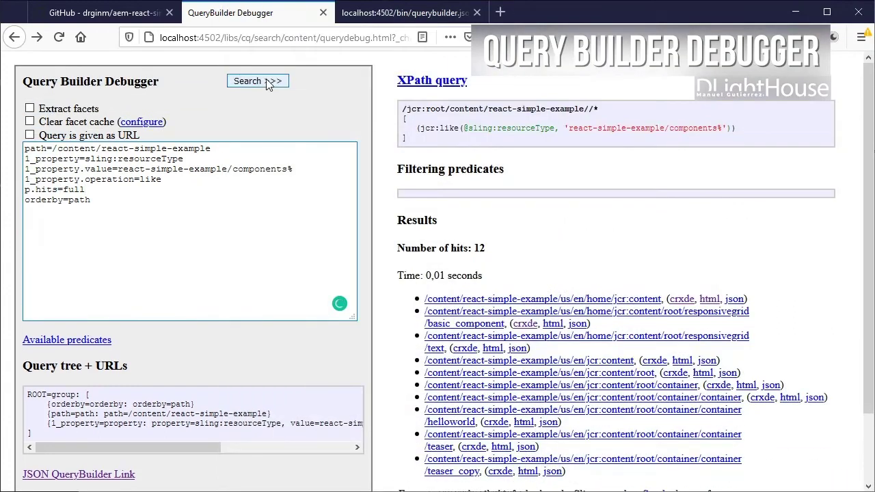
left_click(269, 83)
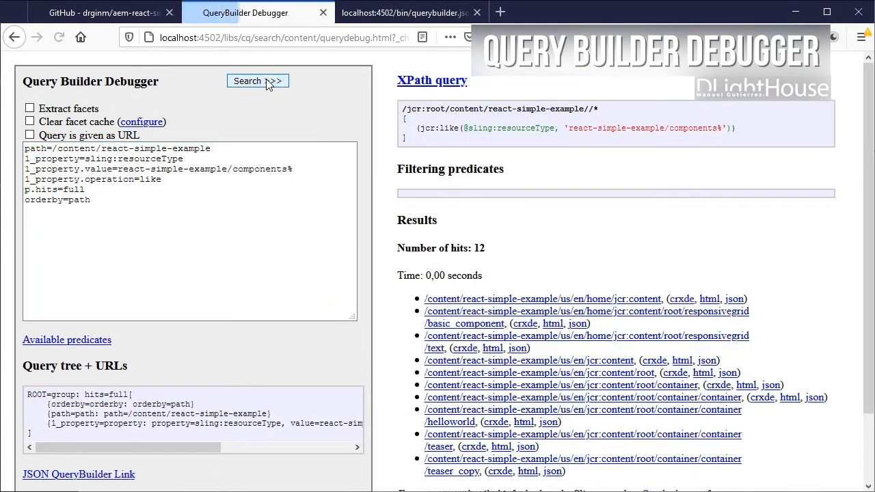
scroll(249, 149, "down", 2)
scroll(249, 149, "down", 1)
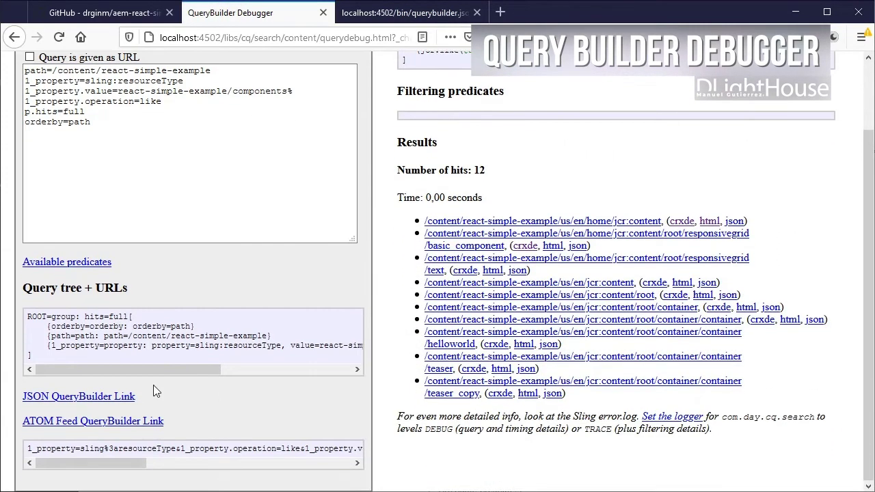
left_click(85, 399)
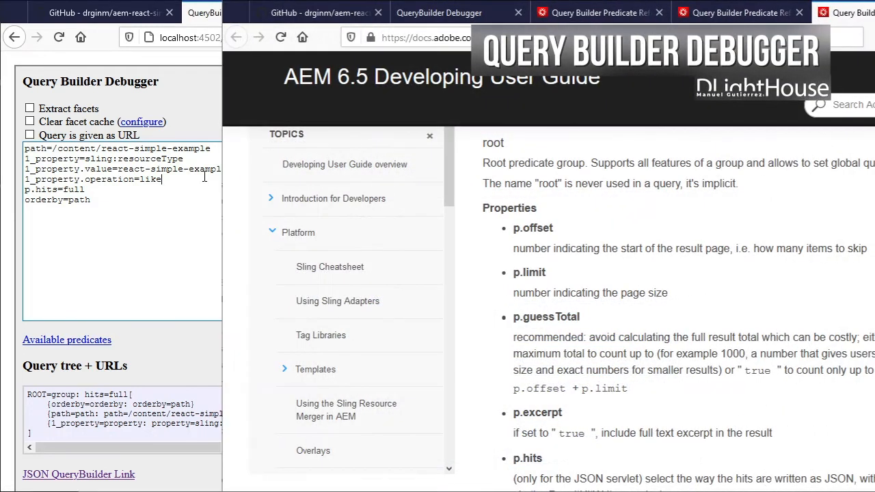
Step: Add paging lines p.offset=4 and p.limit=3 above p.hits=full
key("Return")
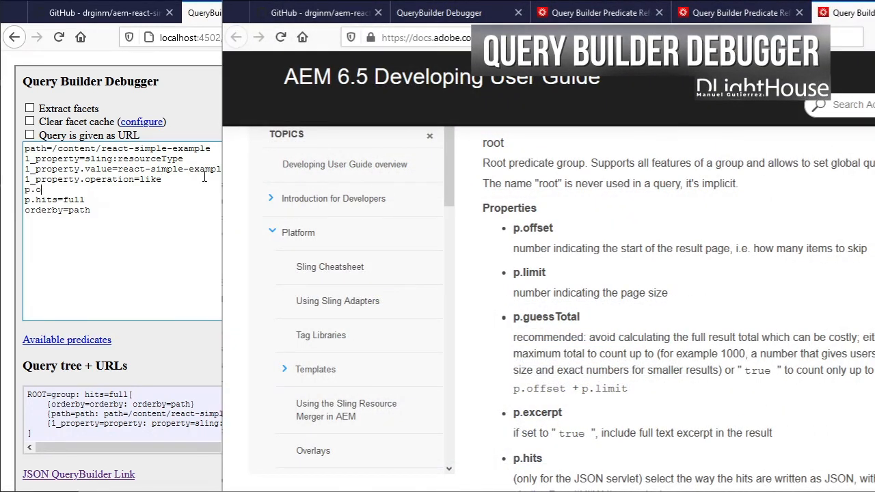
type("p.offset=4")
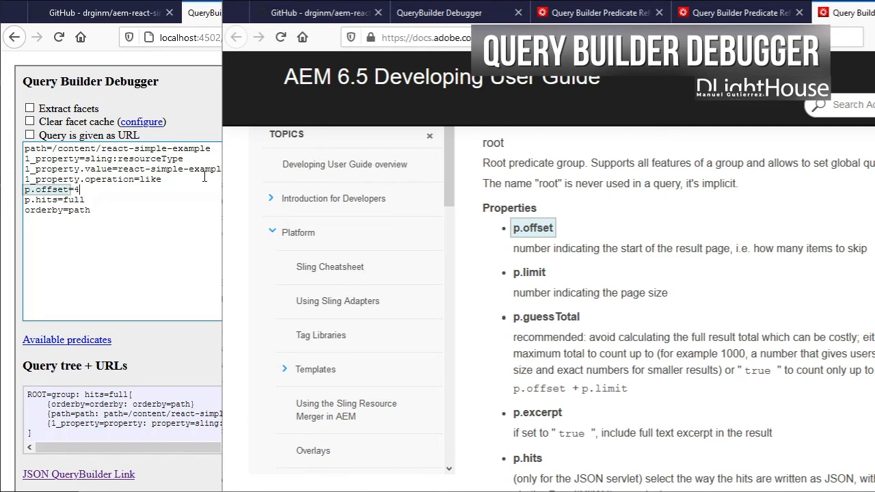
key("Return")
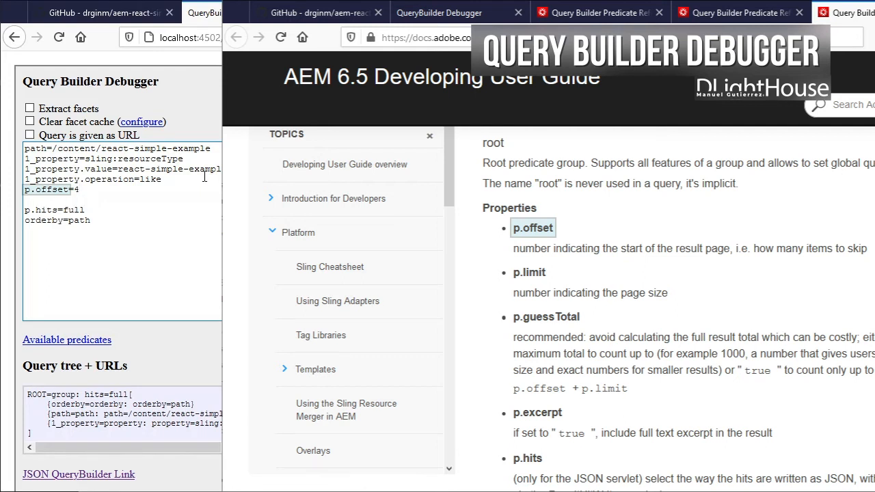
type("p.limit=3")
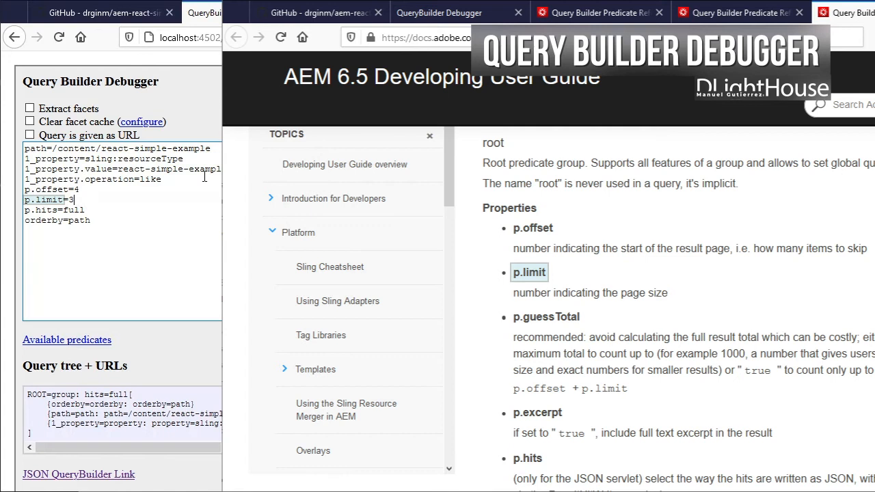